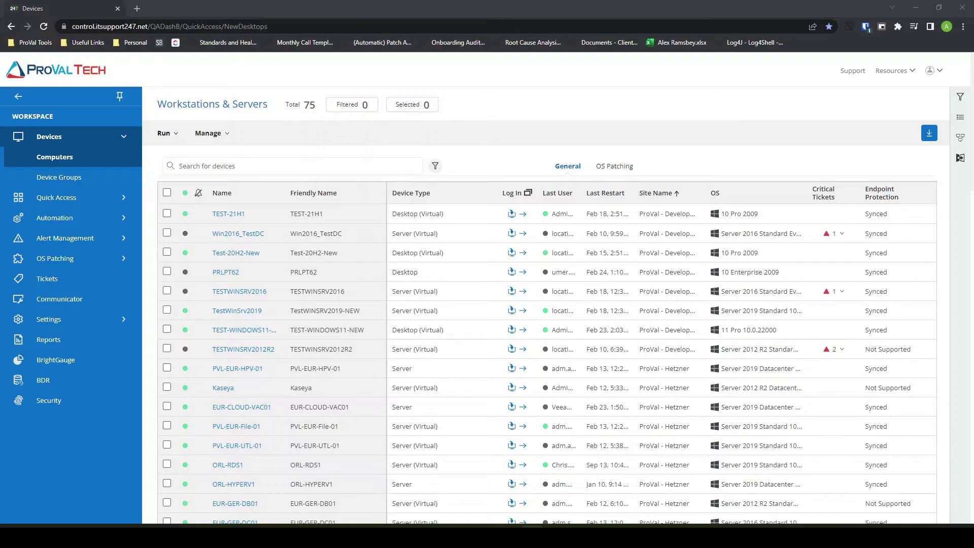
Step: From Settings > Custom Fields, add a new custom field named 'Workstation OS'
click(83, 319)
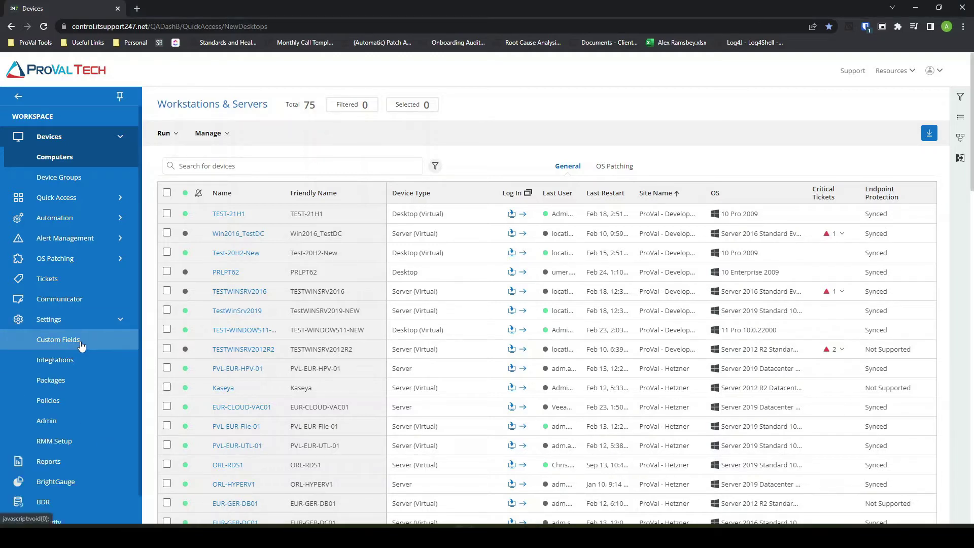
click(81, 340)
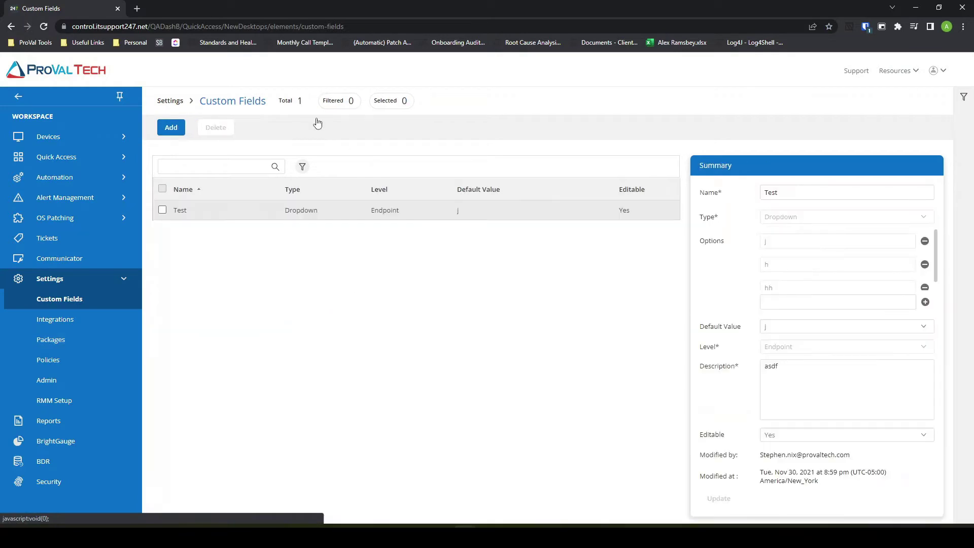
click(175, 128)
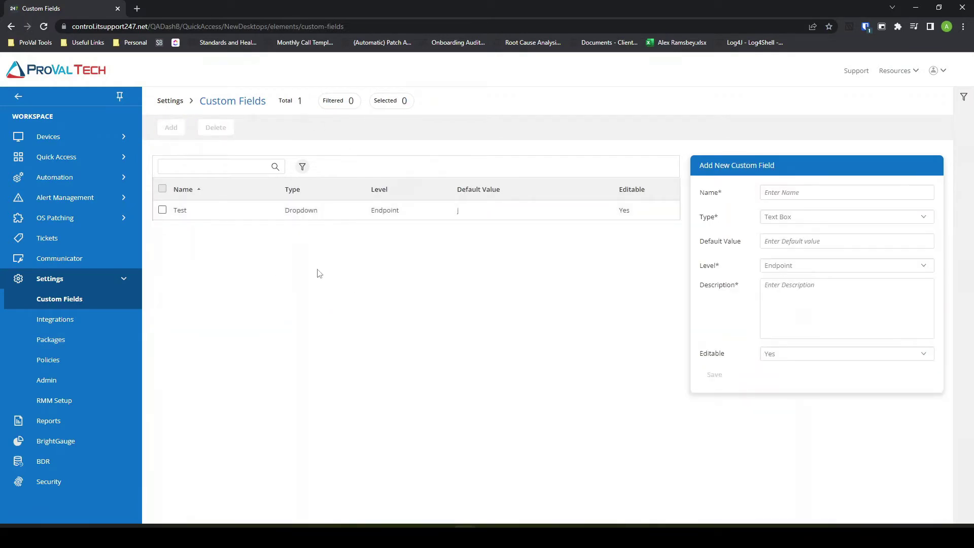
click(797, 191)
text(Work)
text(sation)
key(BackSpace)
key(BackSpace)
key(BackSpace)
key(BackSpace)
key(BackSpace)
key(BackSpace)
text(tation OS)
Step: Set the field type to Text Box after briefly trying the Date type
click(832, 219)
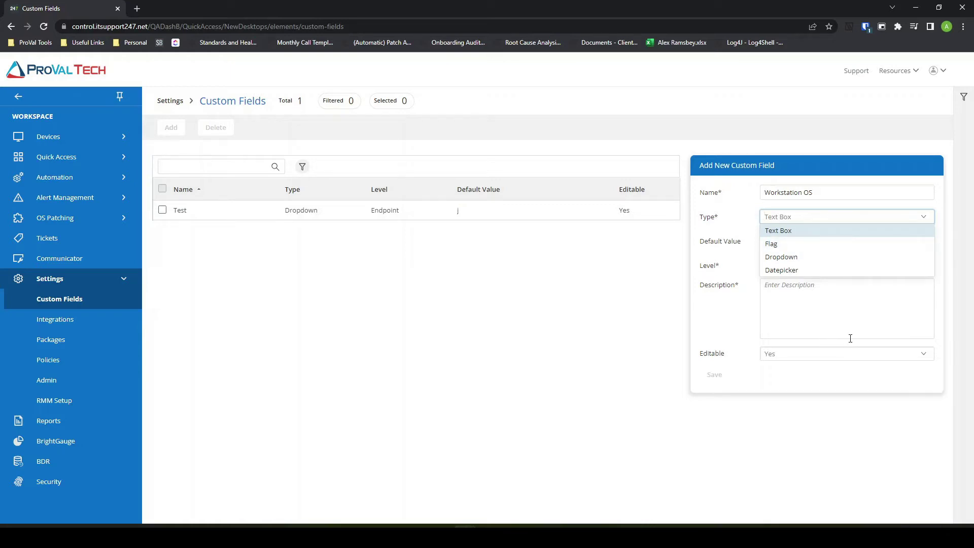
click(808, 274)
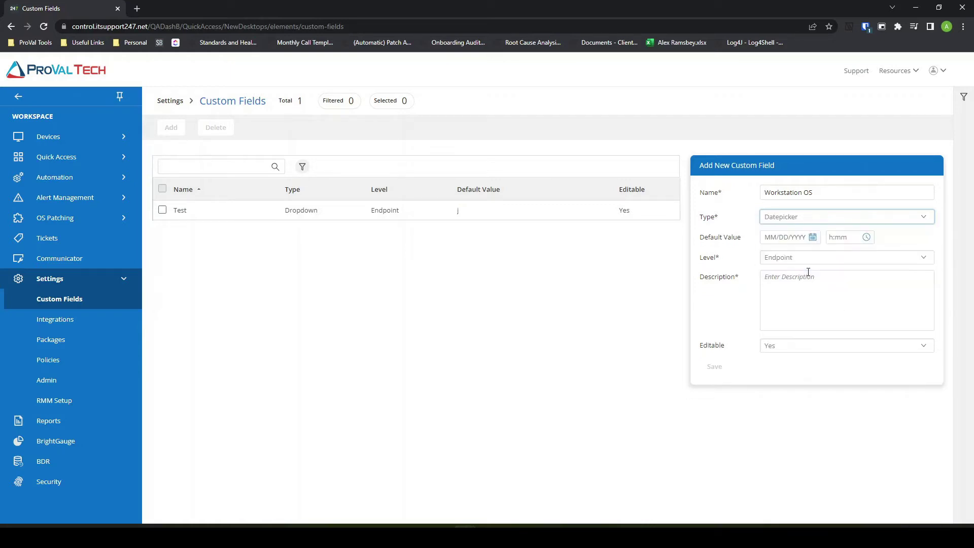
click(812, 236)
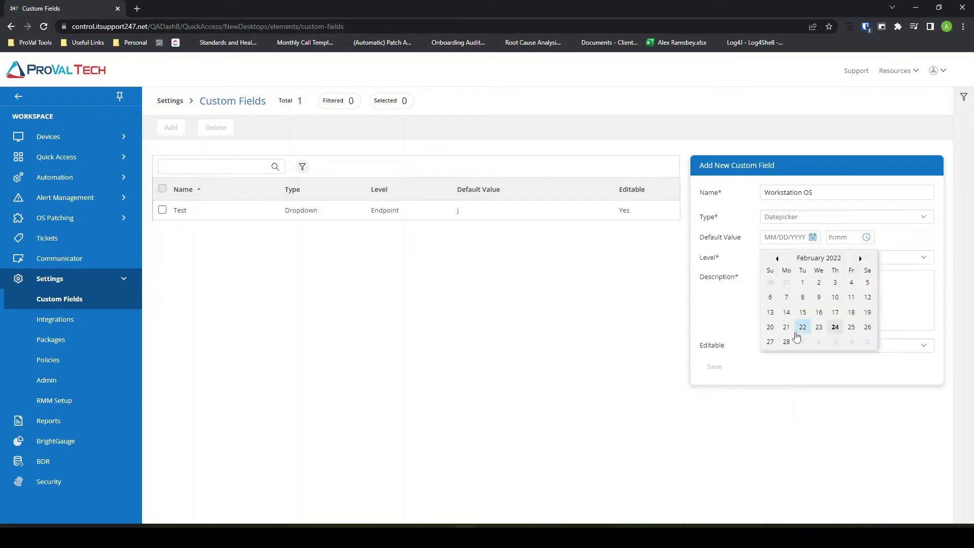
click(906, 293)
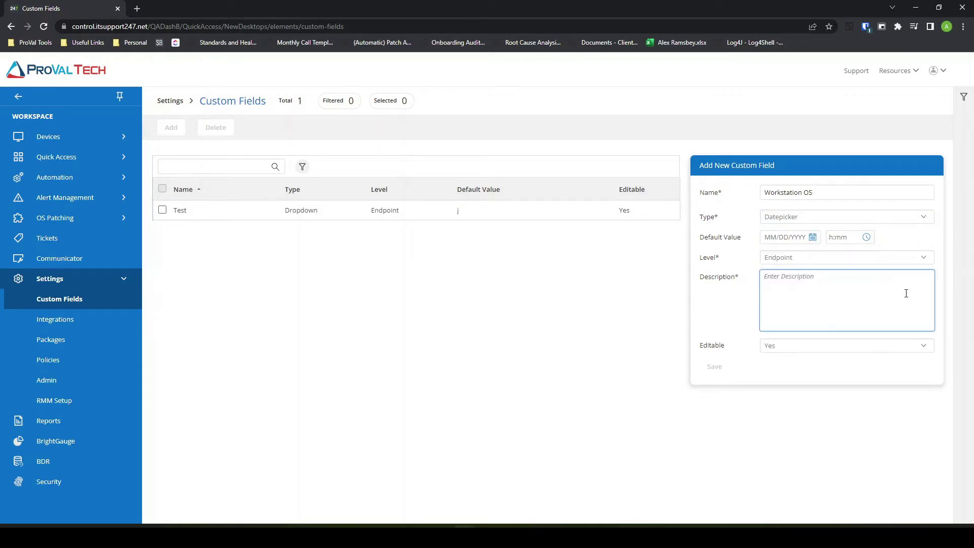
click(844, 218)
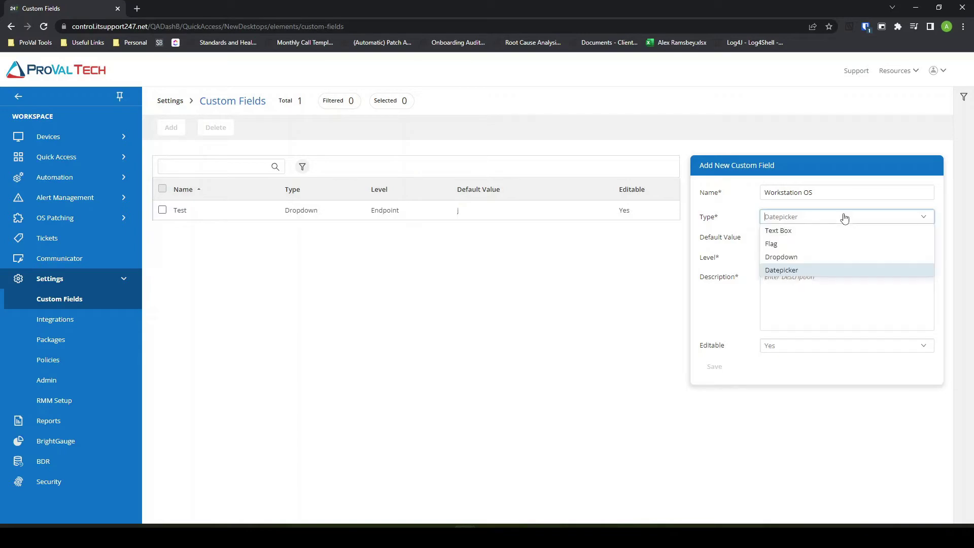
click(799, 230)
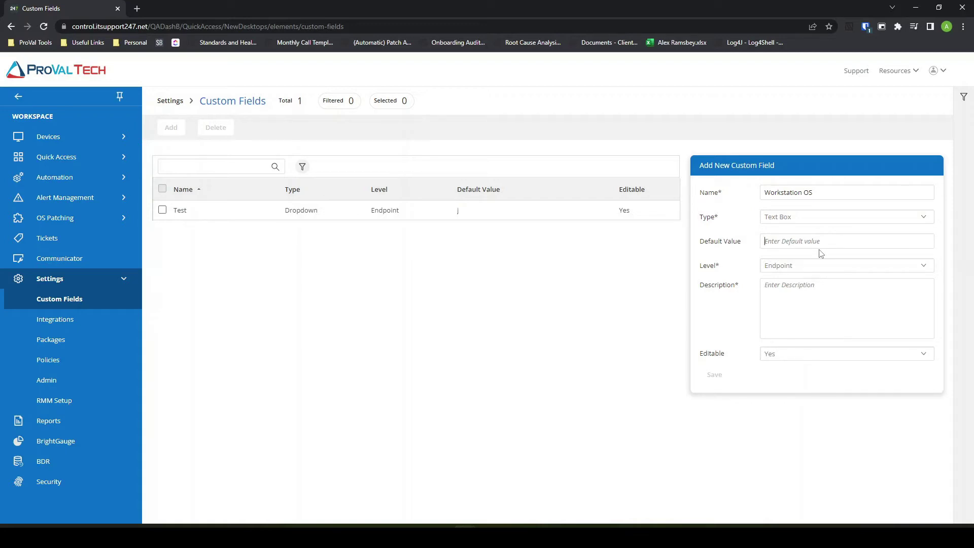
click(810, 264)
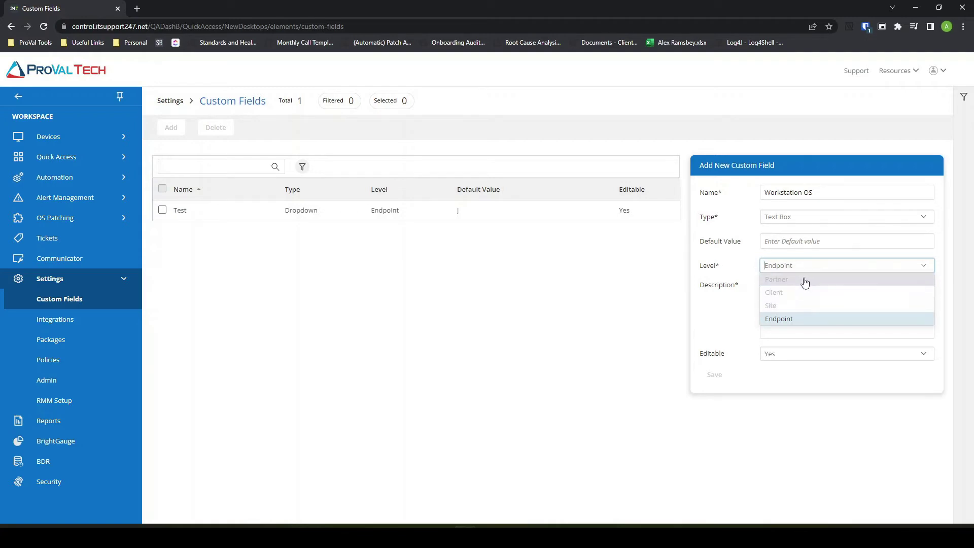
click(796, 320)
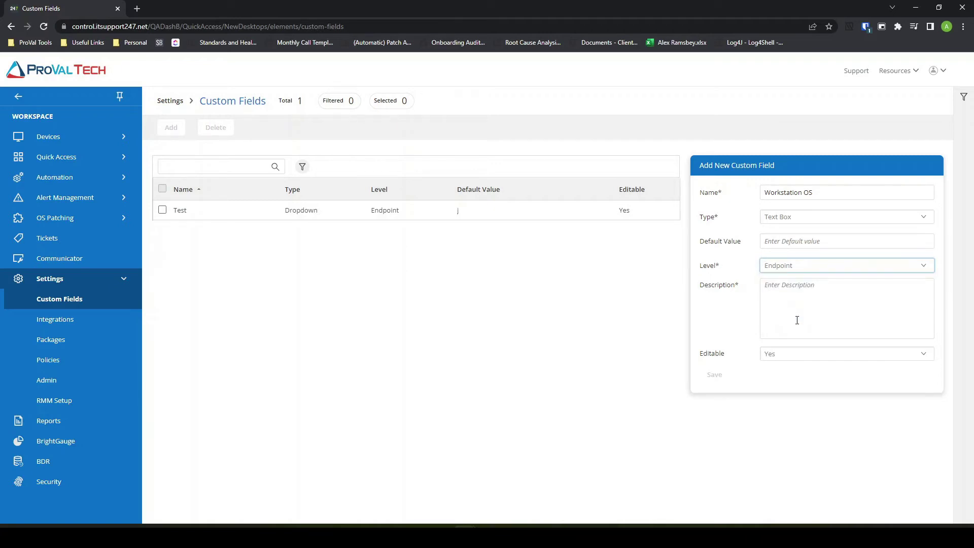
click(797, 357)
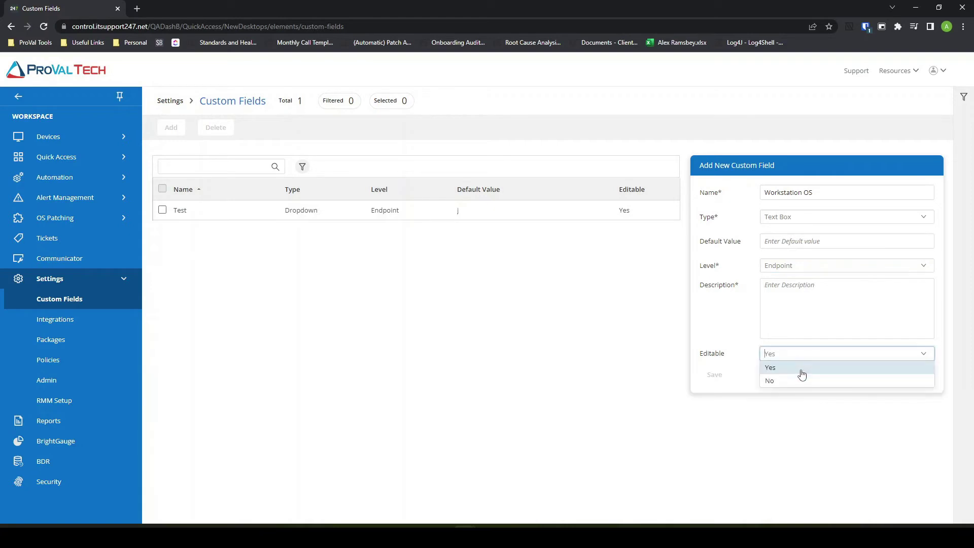
click(795, 331)
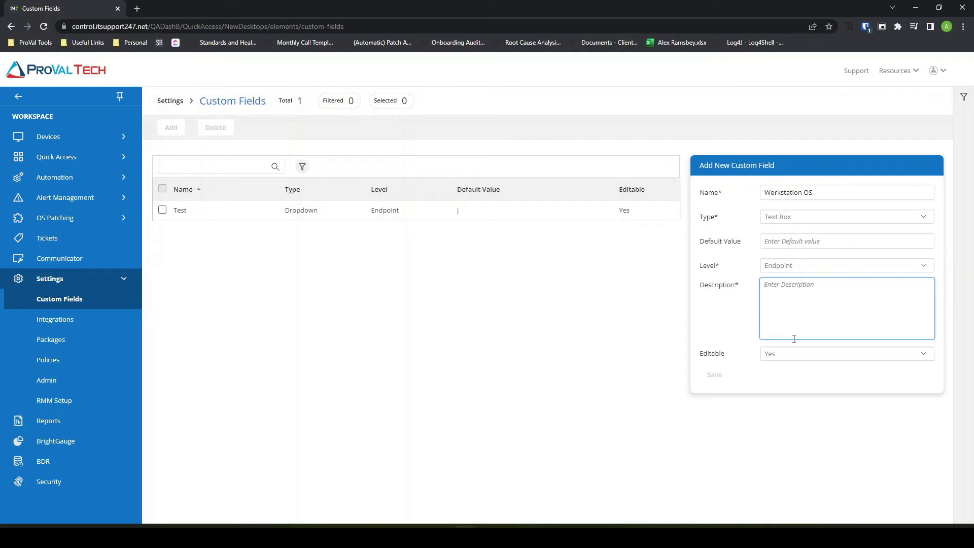
Step: Enter default value 'Windows 10' and description 'OS of the machine'
click(717, 376)
click(784, 265)
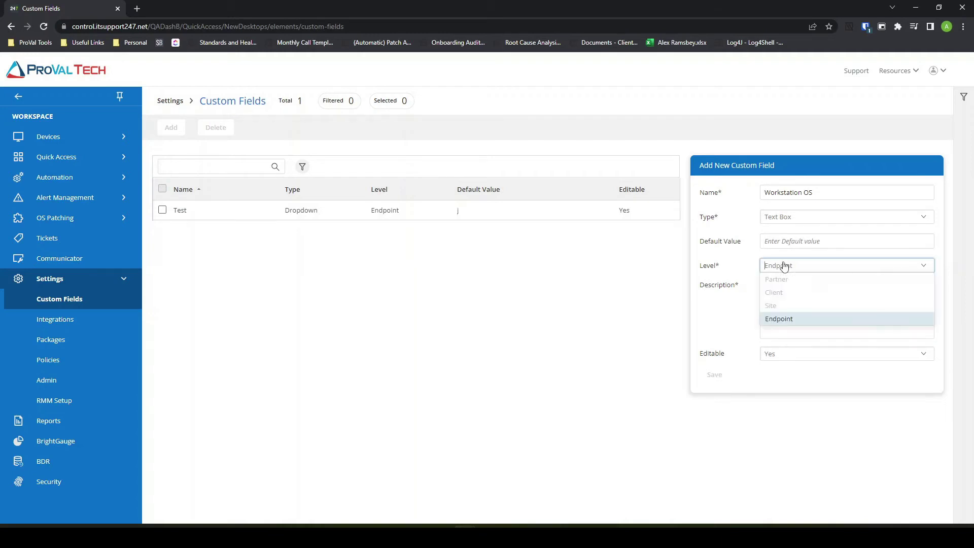
click(785, 243)
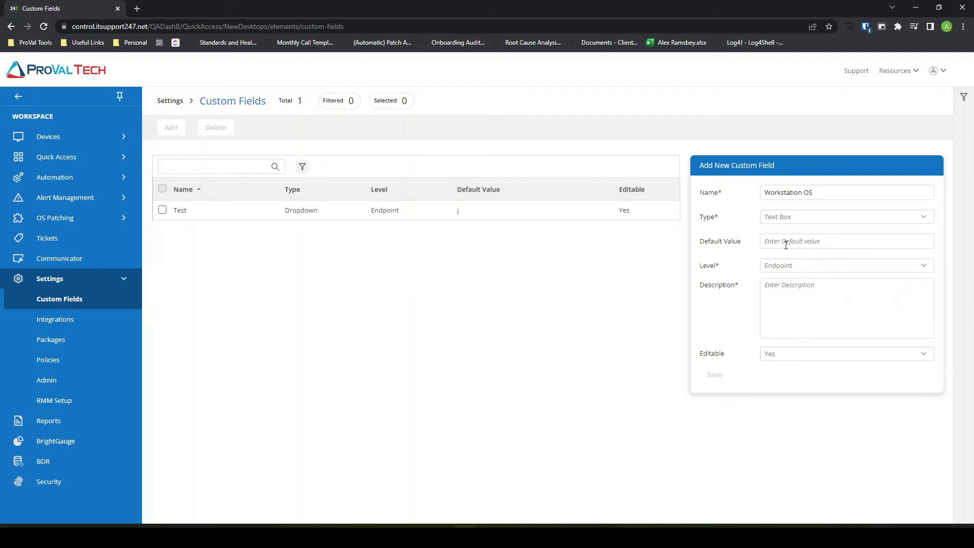
text(Windows 10)
click(812, 319)
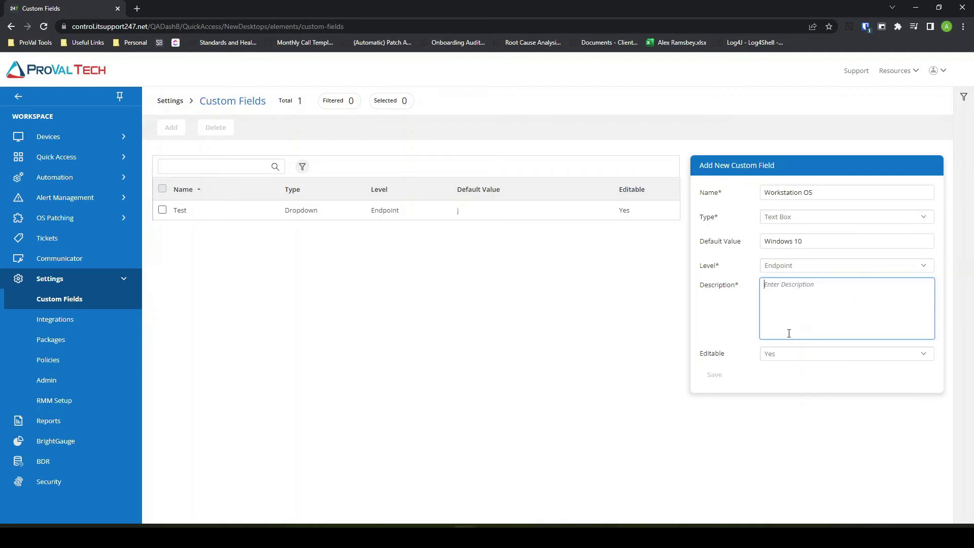
text(O)
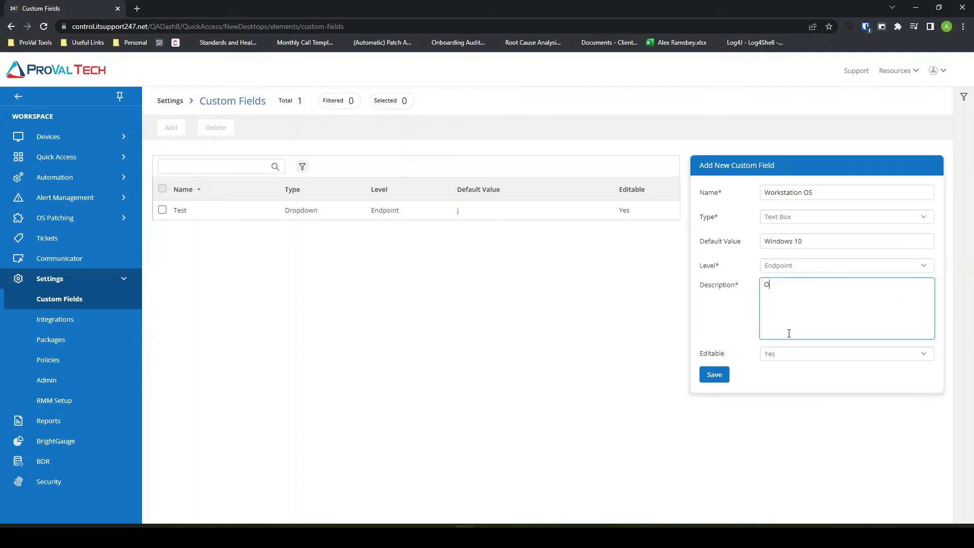
text(S of the machine)
Step: Save Workstation OS and confirm it is listed with the Text Box type
click(714, 374)
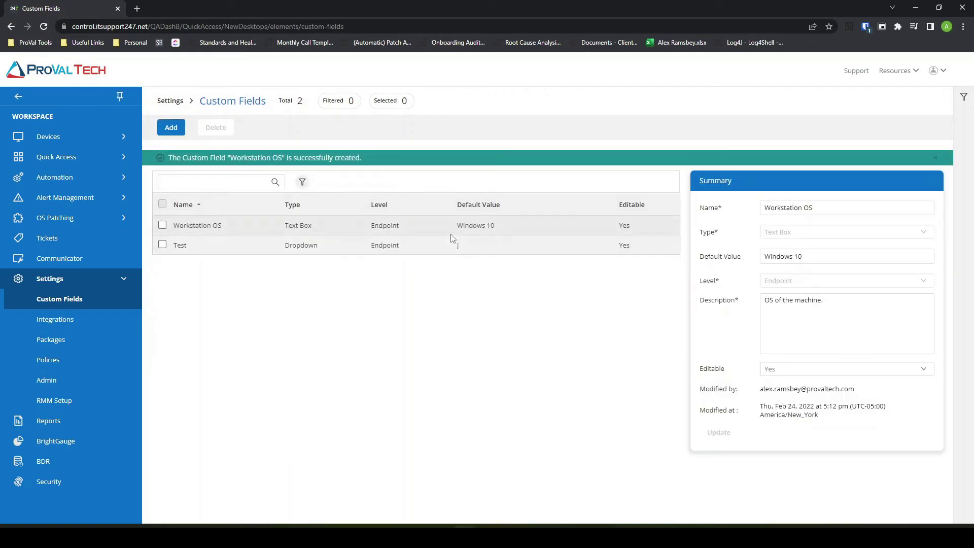
drag(314, 226, 270, 234)
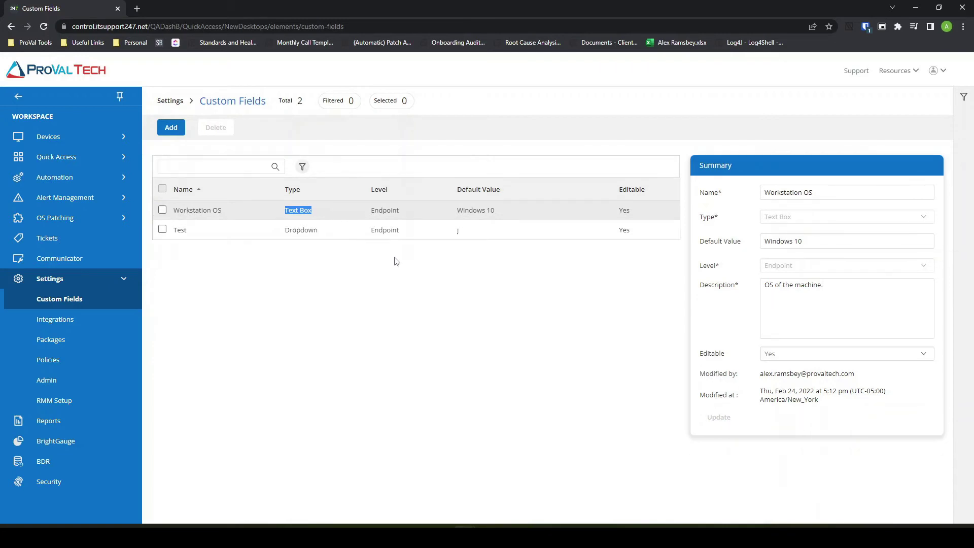
click(81, 137)
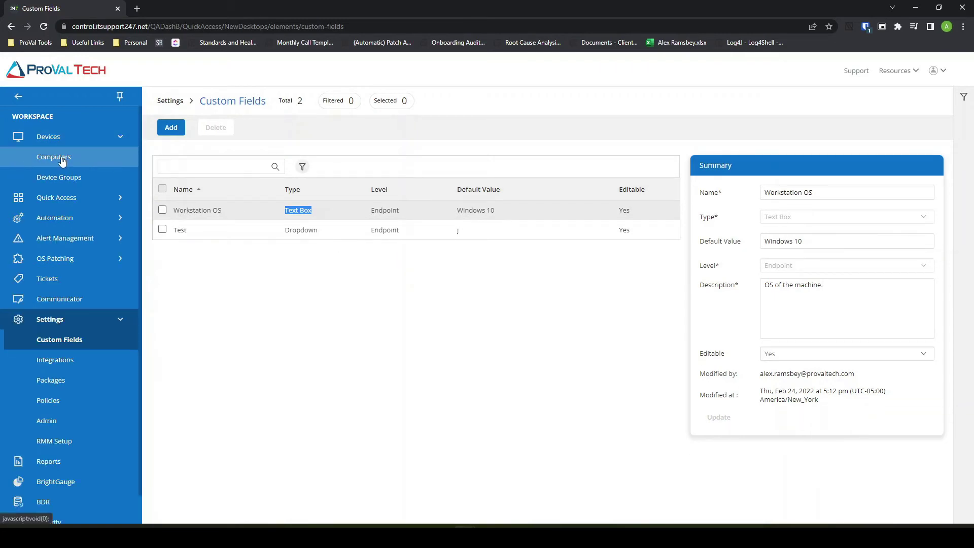
Step: Open Test-20H2-New from Devices > Computers and view its Custom Fields tab
click(61, 159)
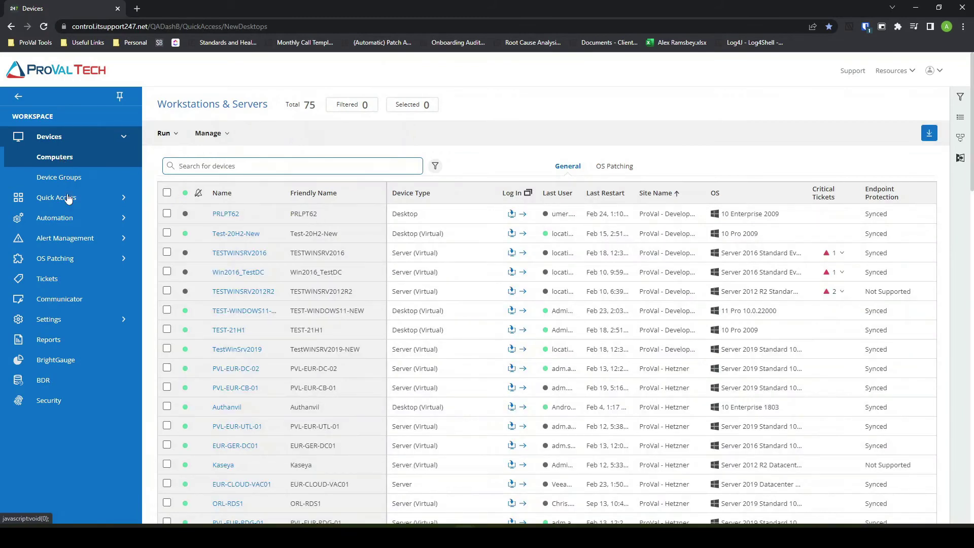
click(251, 233)
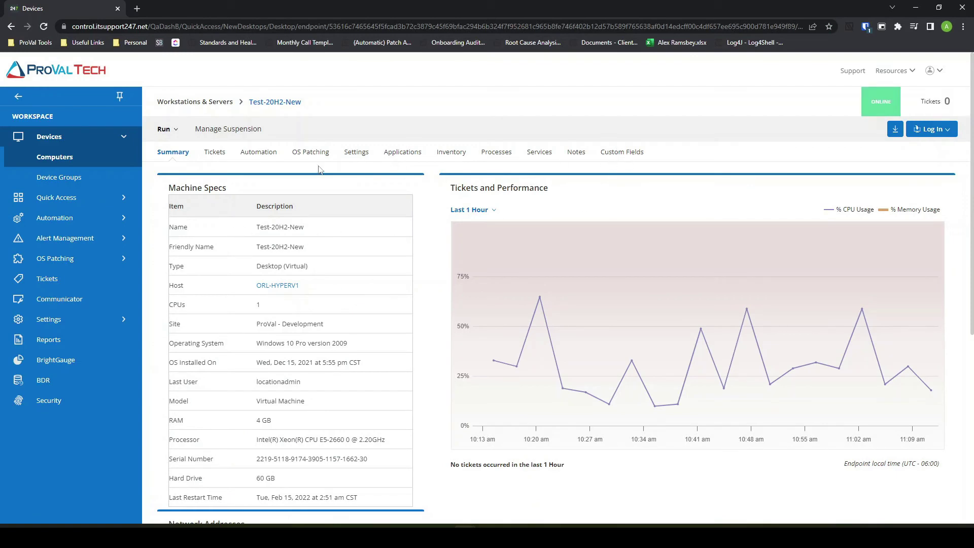
click(641, 155)
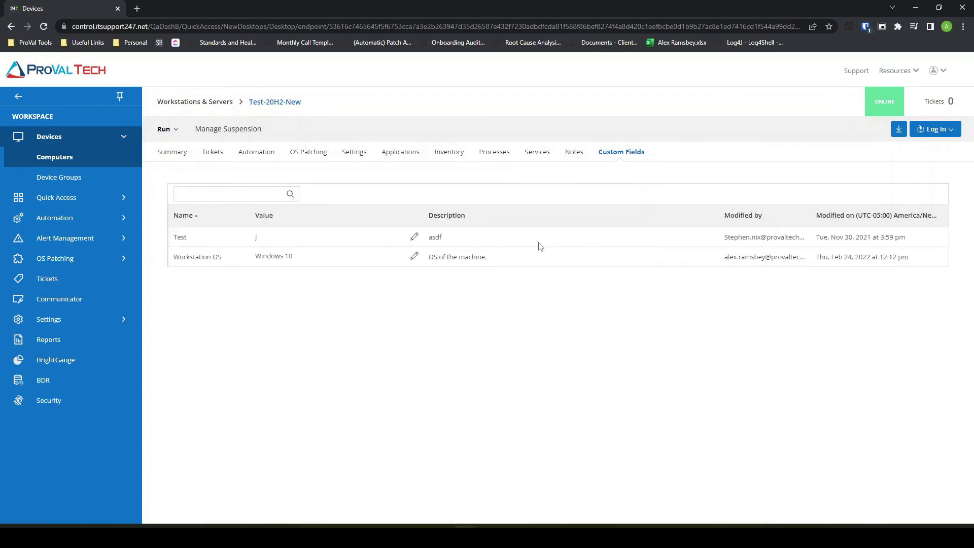
click(223, 199)
Step: Change Test-20H2-New's Workstation OS value from Windows 10 to Windows 11 and save
drag(444, 257, 488, 258)
right_click(491, 259)
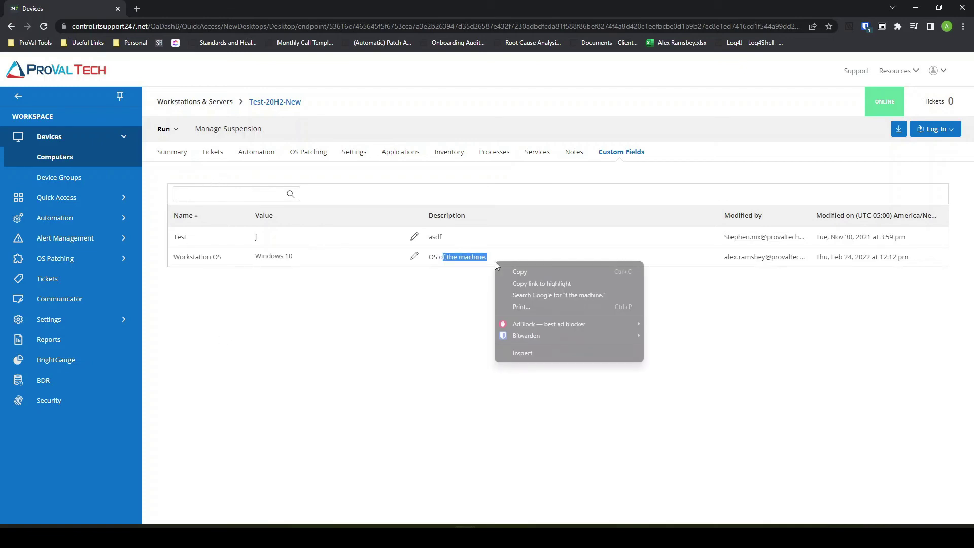
key(Escape)
click(485, 256)
drag(310, 263, 254, 256)
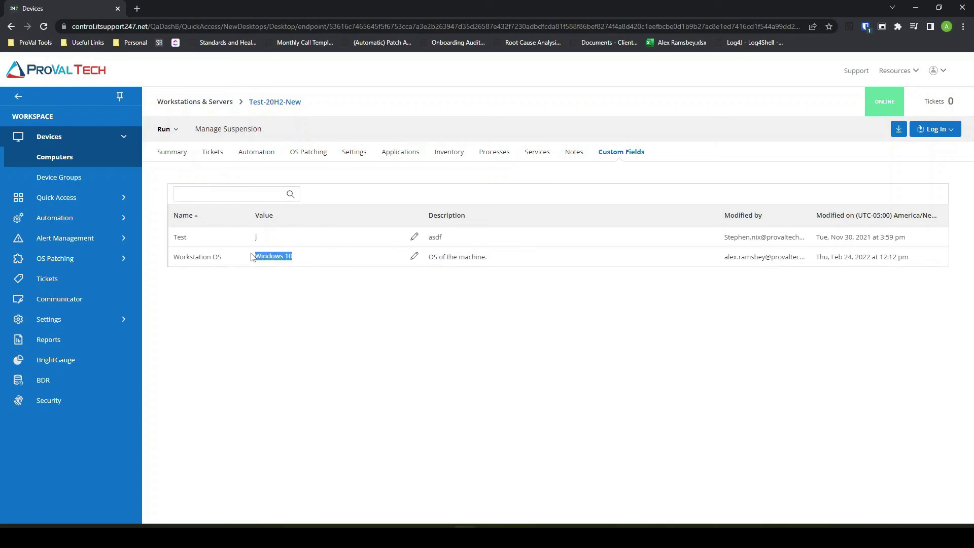
click(414, 254)
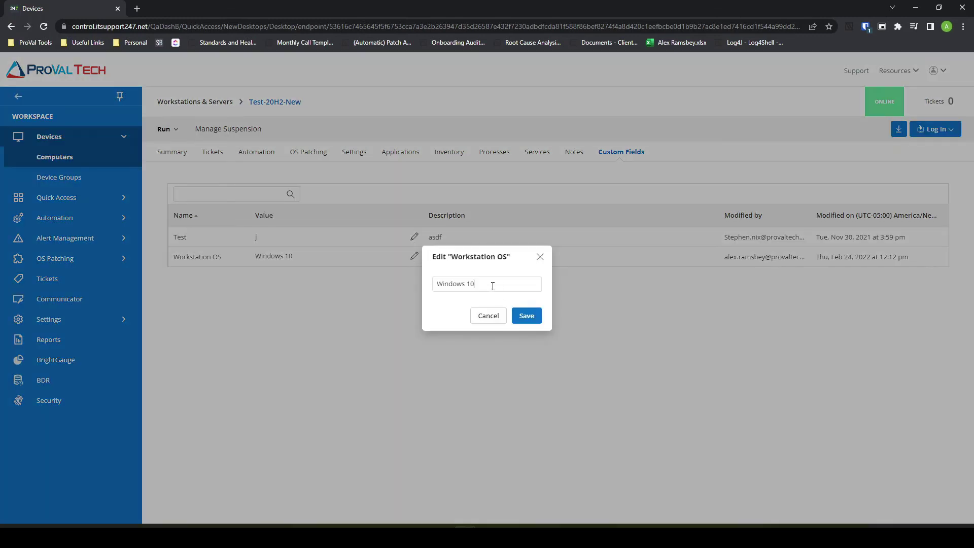
click(474, 283)
key(BackSpace)
text(1)
click(526, 315)
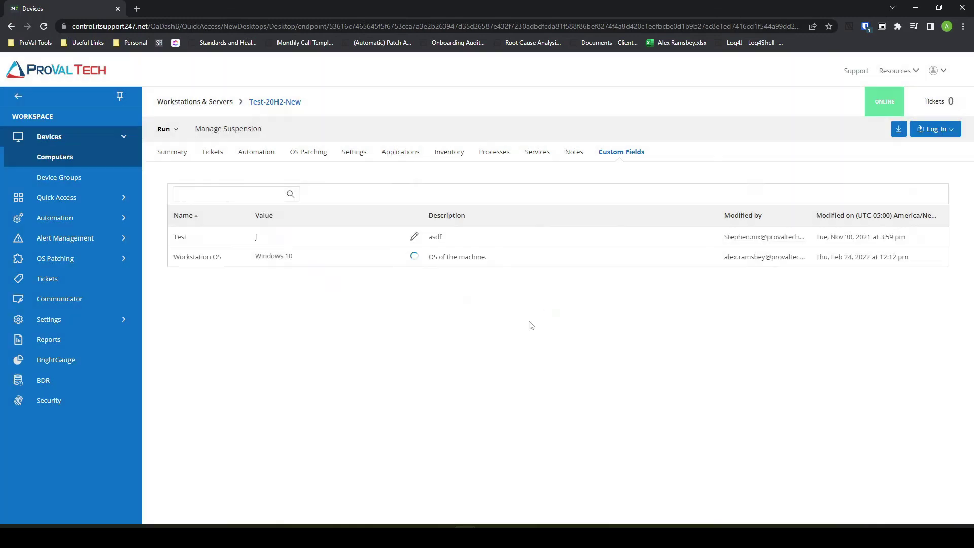